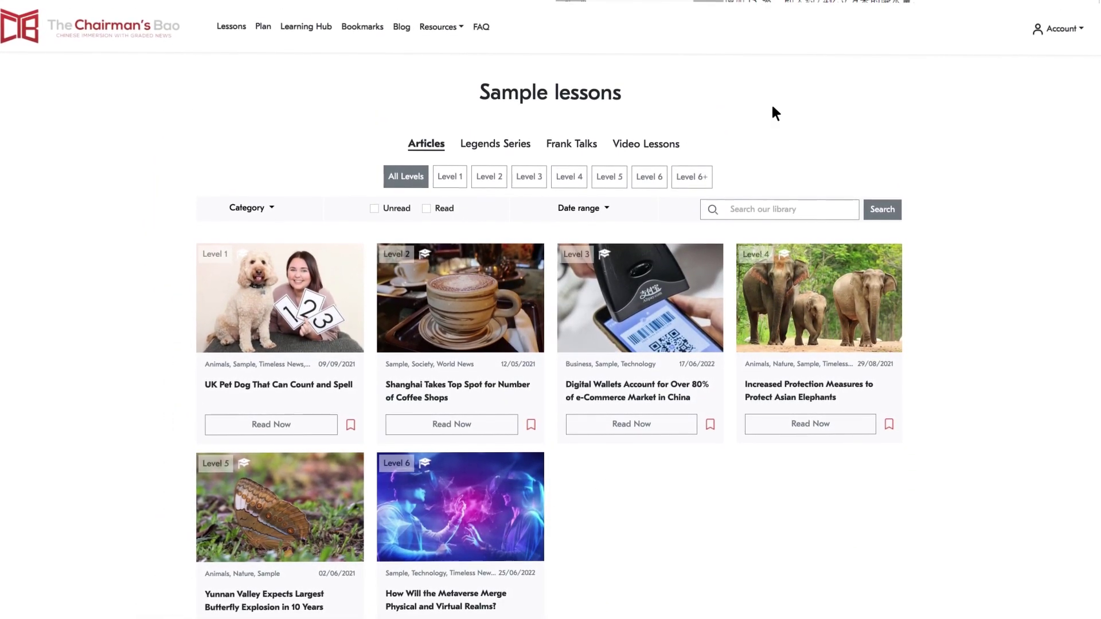
click(494, 143)
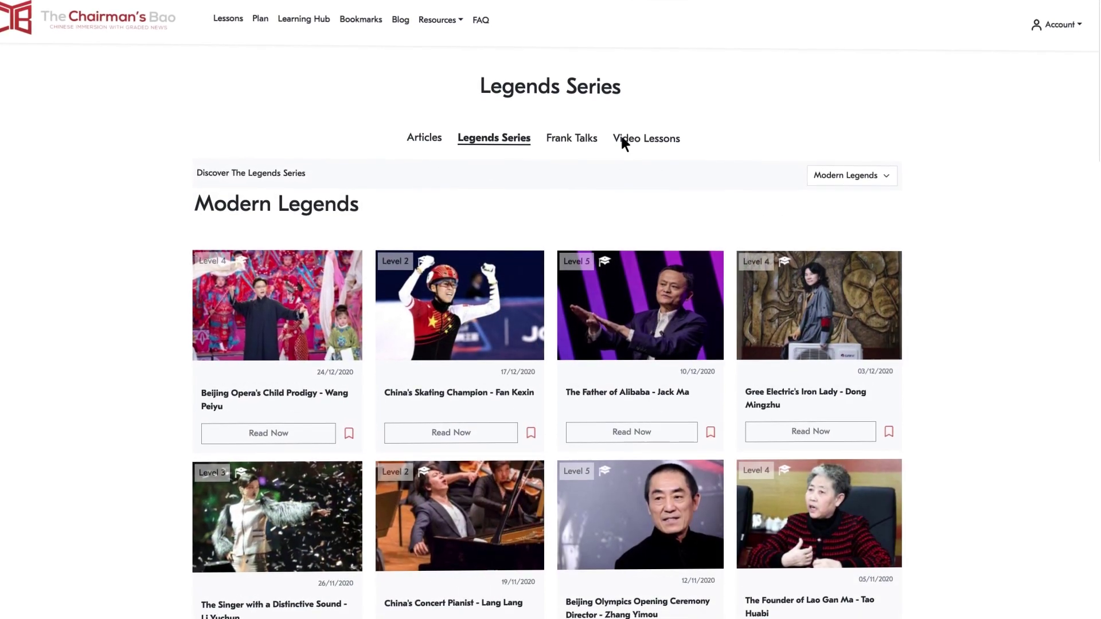
click(645, 138)
click(571, 131)
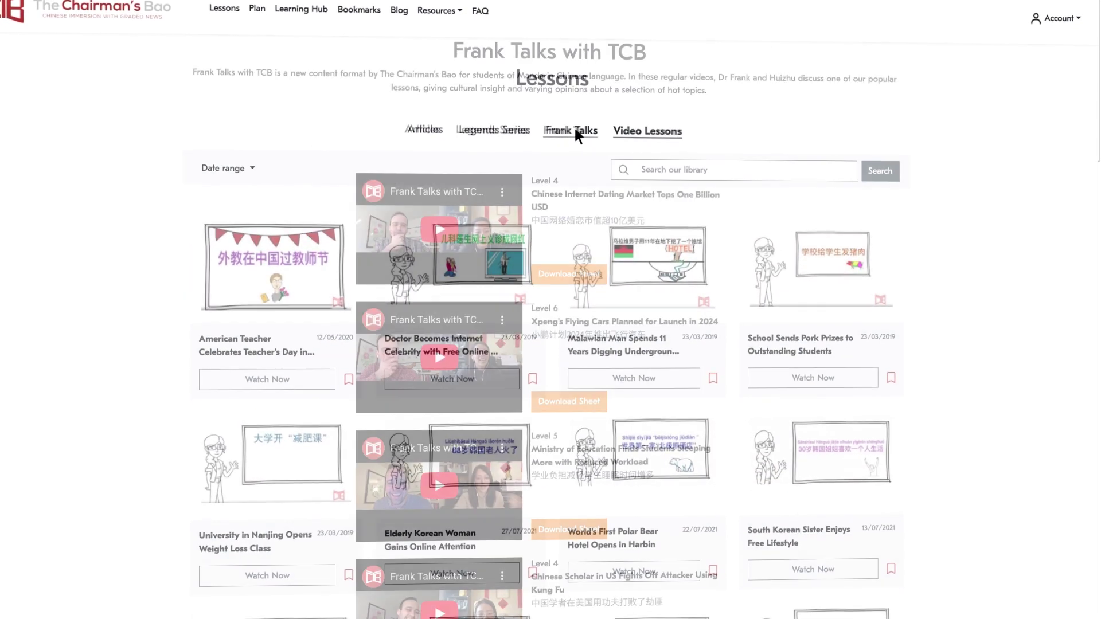
click(413, 191)
click(241, 186)
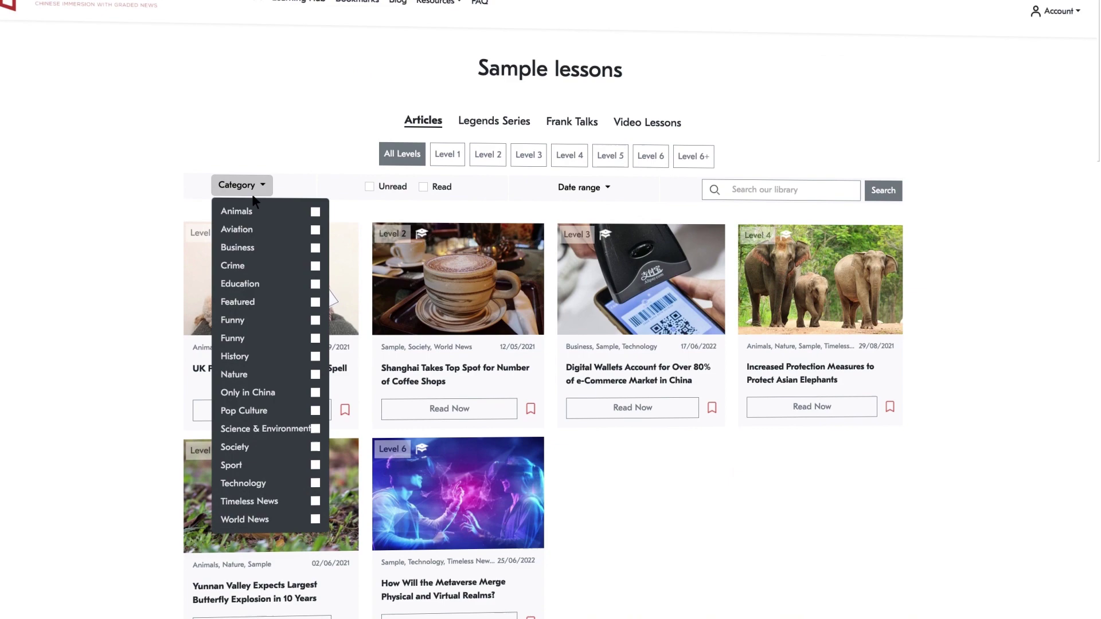
click(315, 285)
click(487, 155)
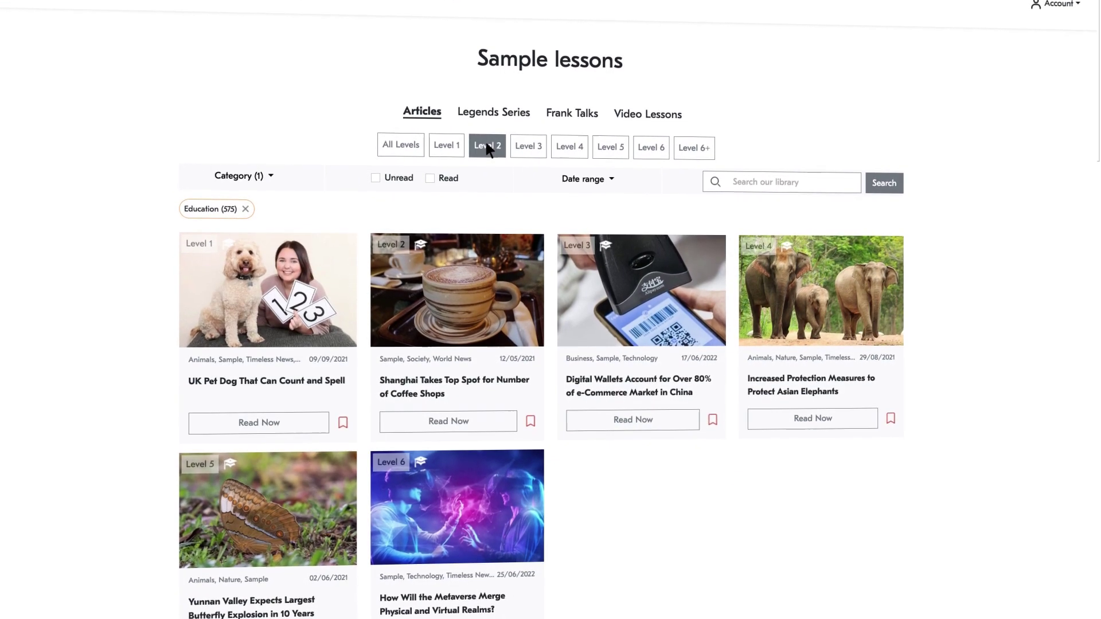
click(374, 176)
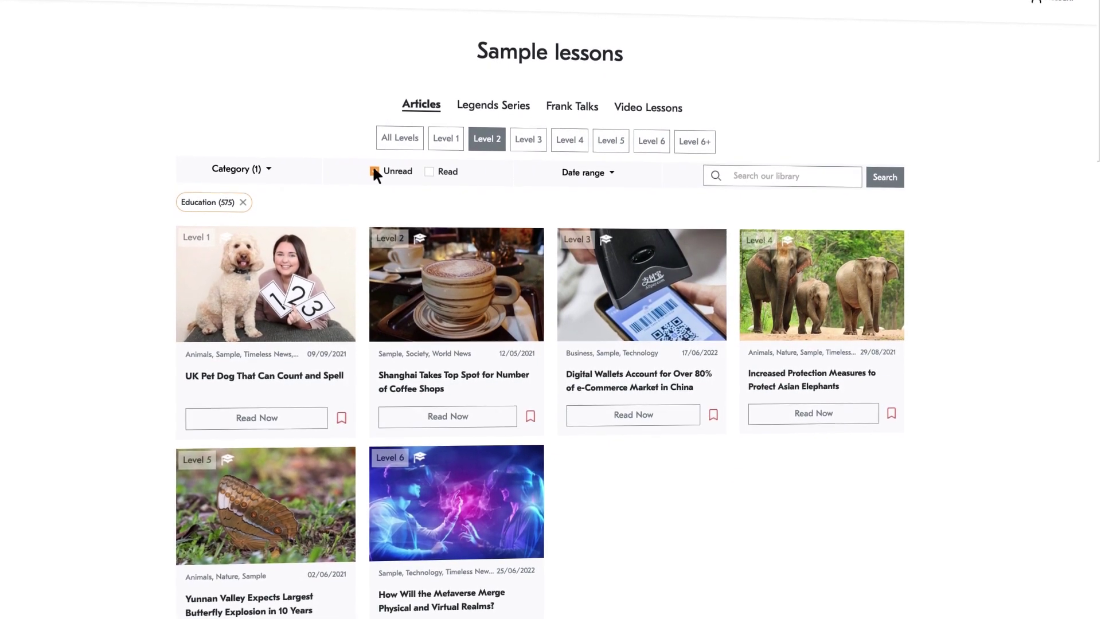
click(608, 172)
click(756, 255)
click(806, 329)
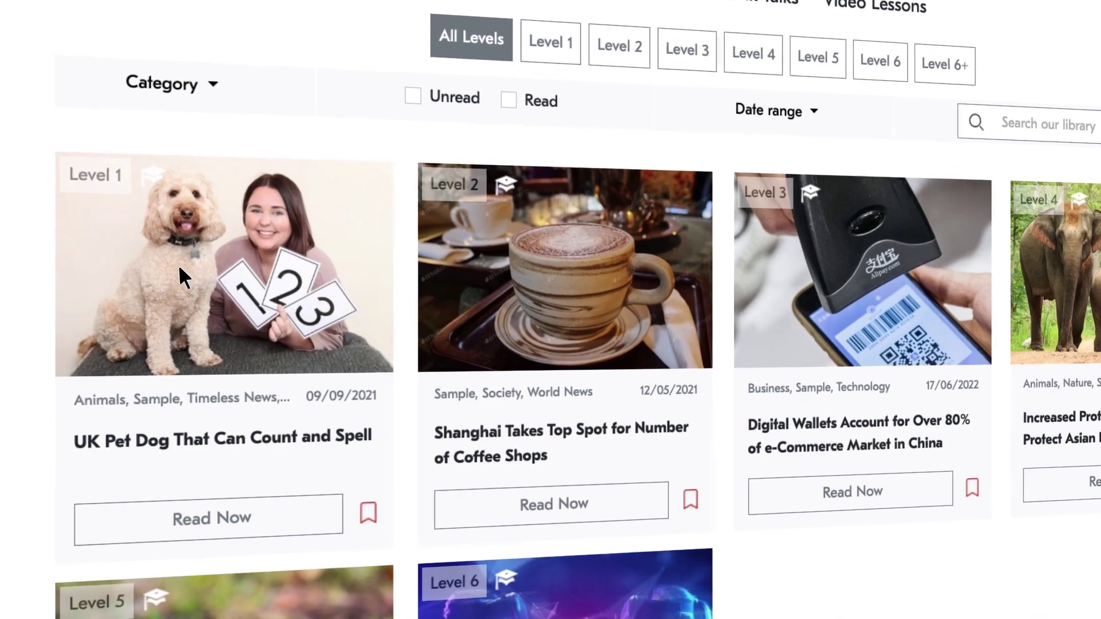
Open the UK Pet Dog lesson with Traditional characters, pinyin shown and wider word spacing
click(178, 265)
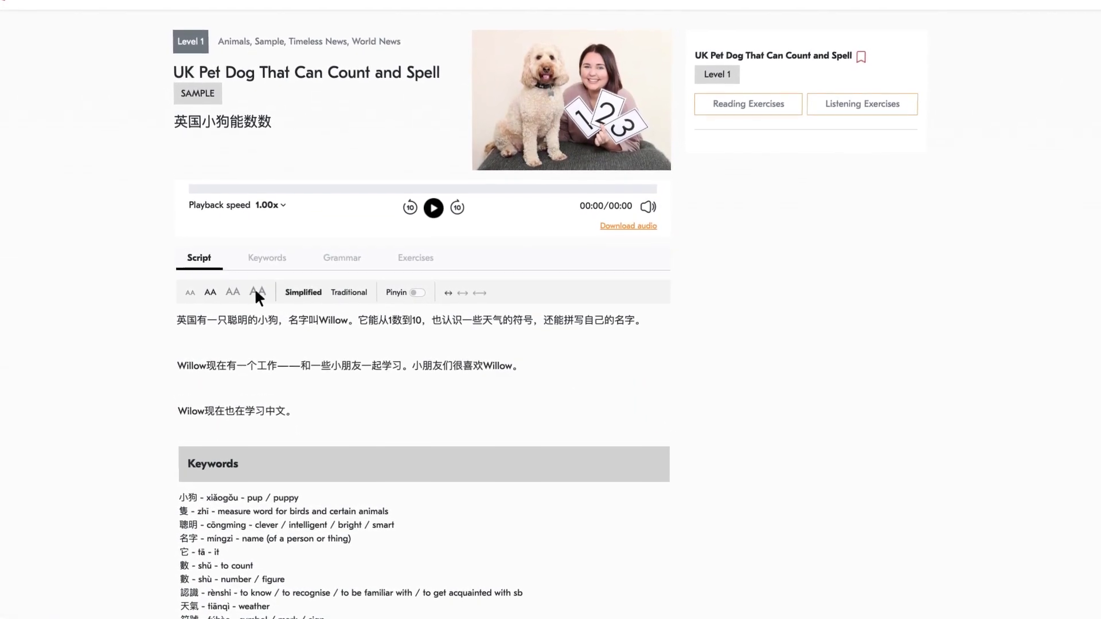
click(346, 289)
click(416, 296)
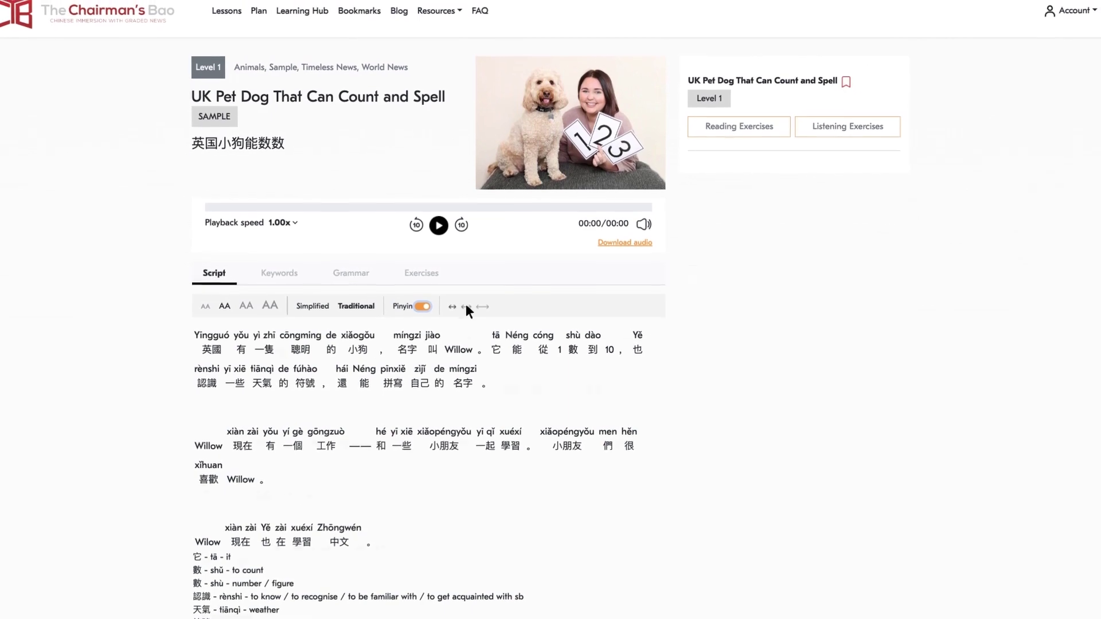
click(466, 304)
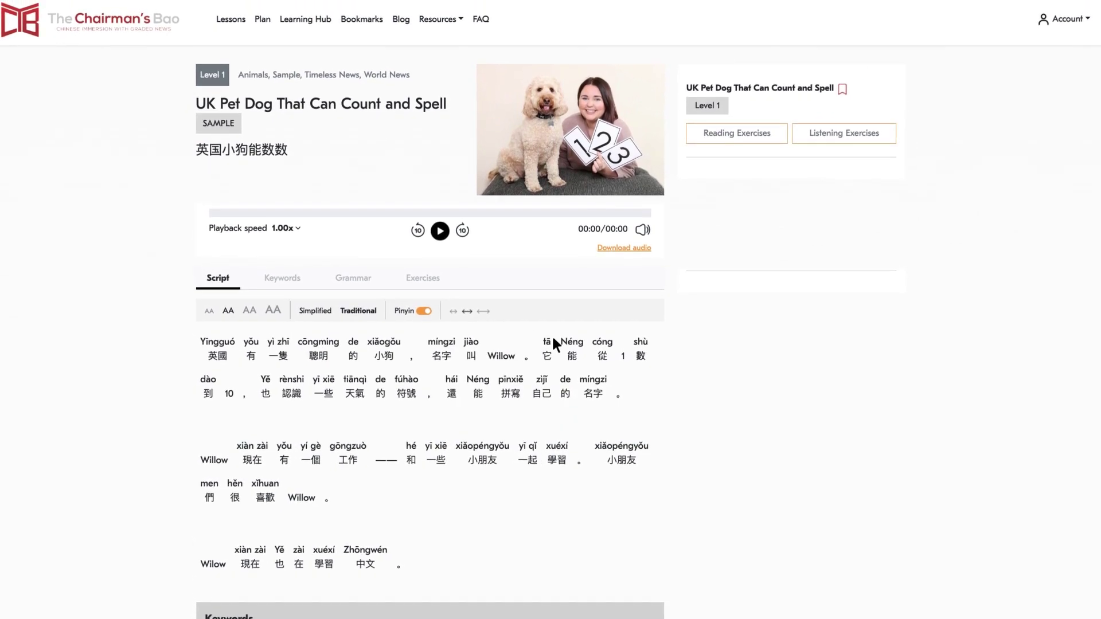
Look up 能 in the live dictionary, save it, keep 1.00x speed and skip the audio forward 10 s
click(574, 344)
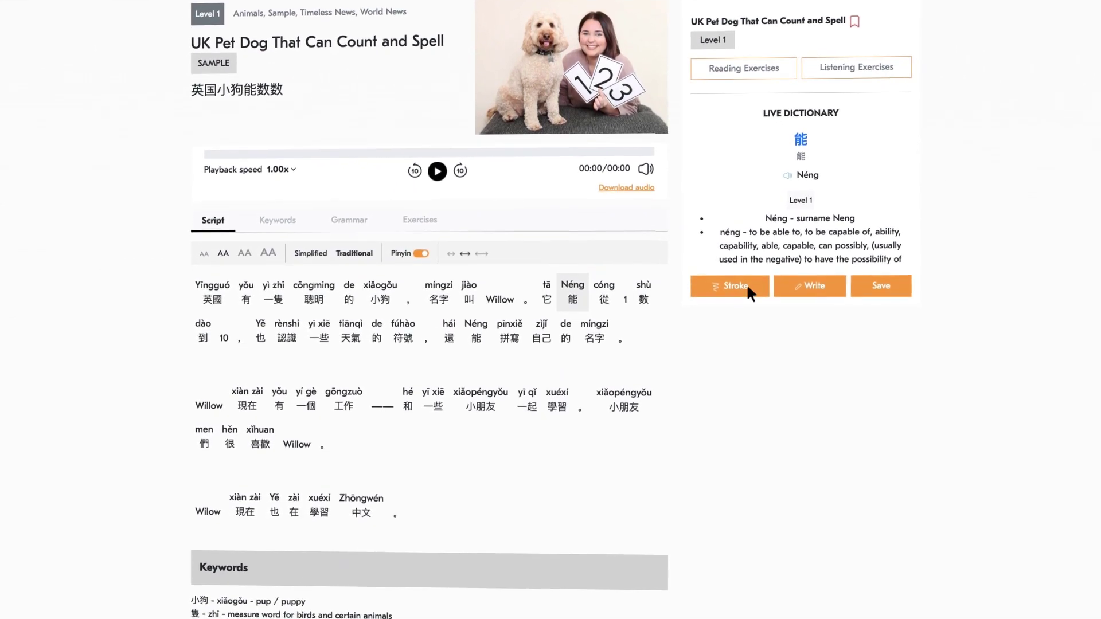
click(898, 279)
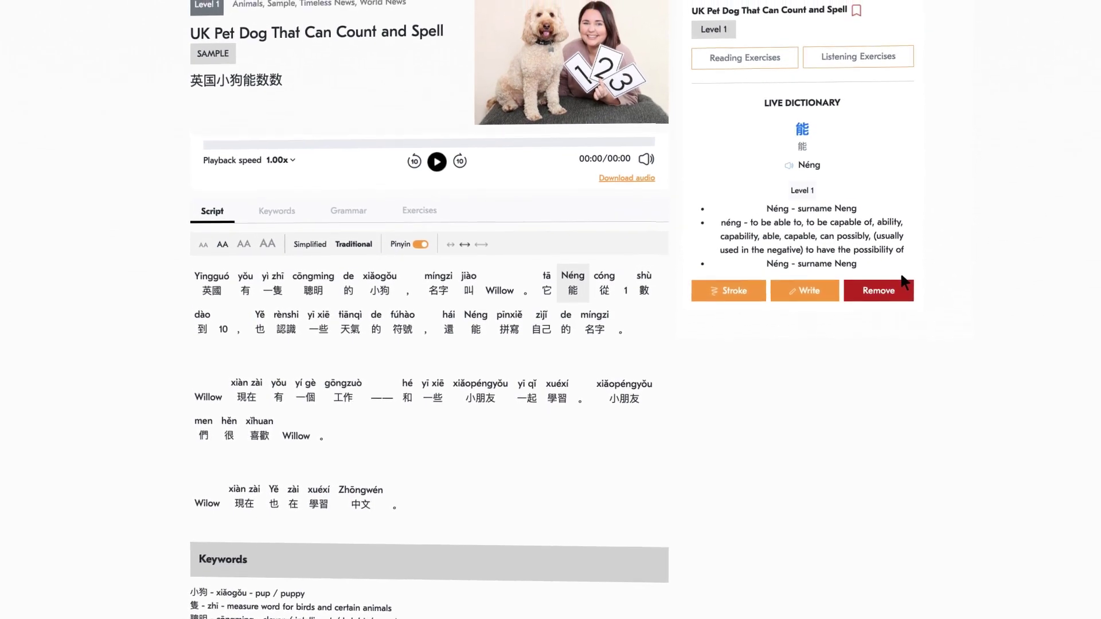
click(292, 197)
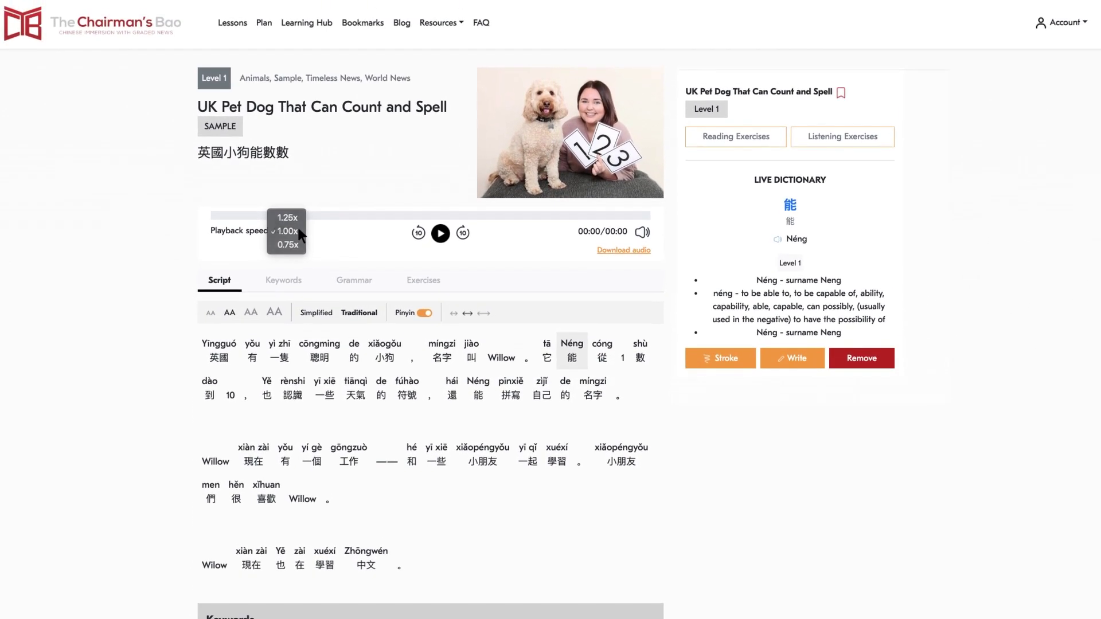
click(292, 211)
click(463, 233)
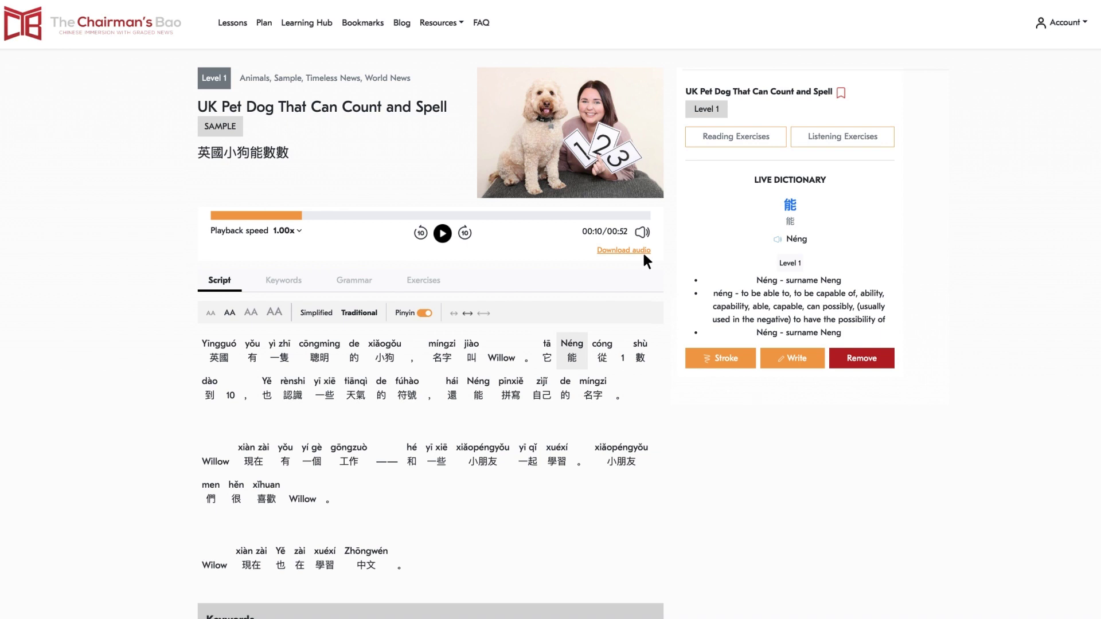
Browse the lesson's Script, Keywords, Grammar and Exercises sections
click(219, 281)
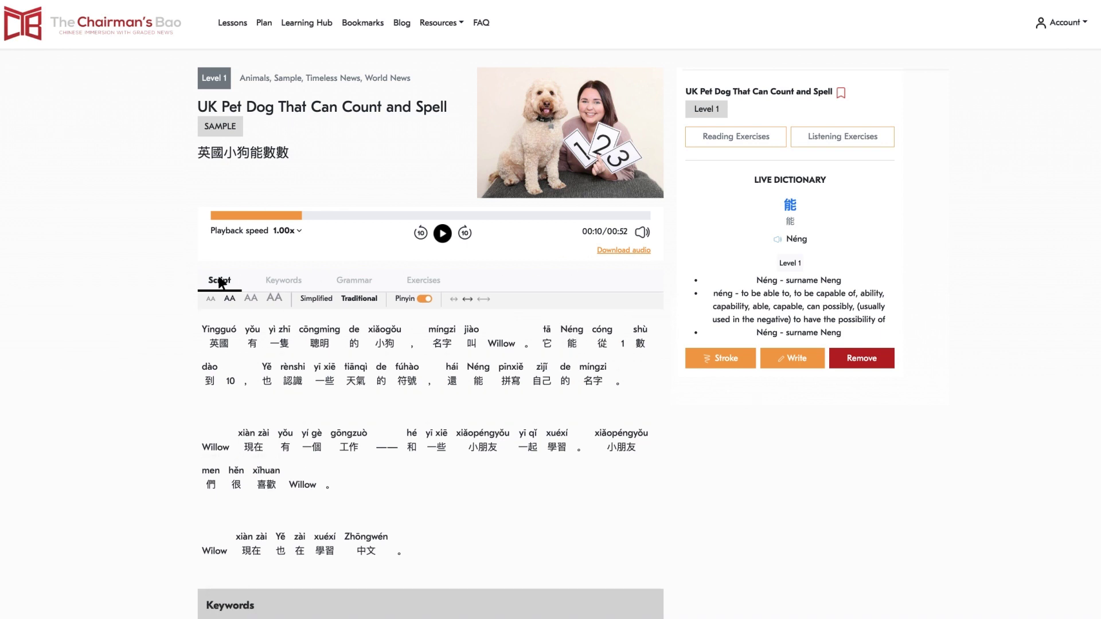
click(278, 282)
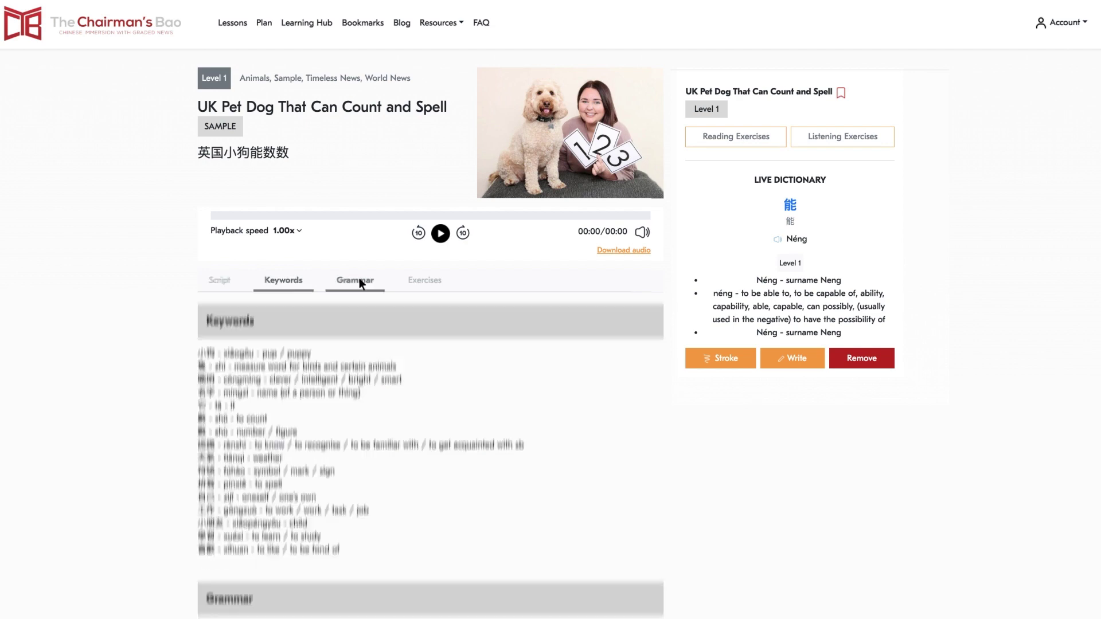
click(359, 279)
click(429, 279)
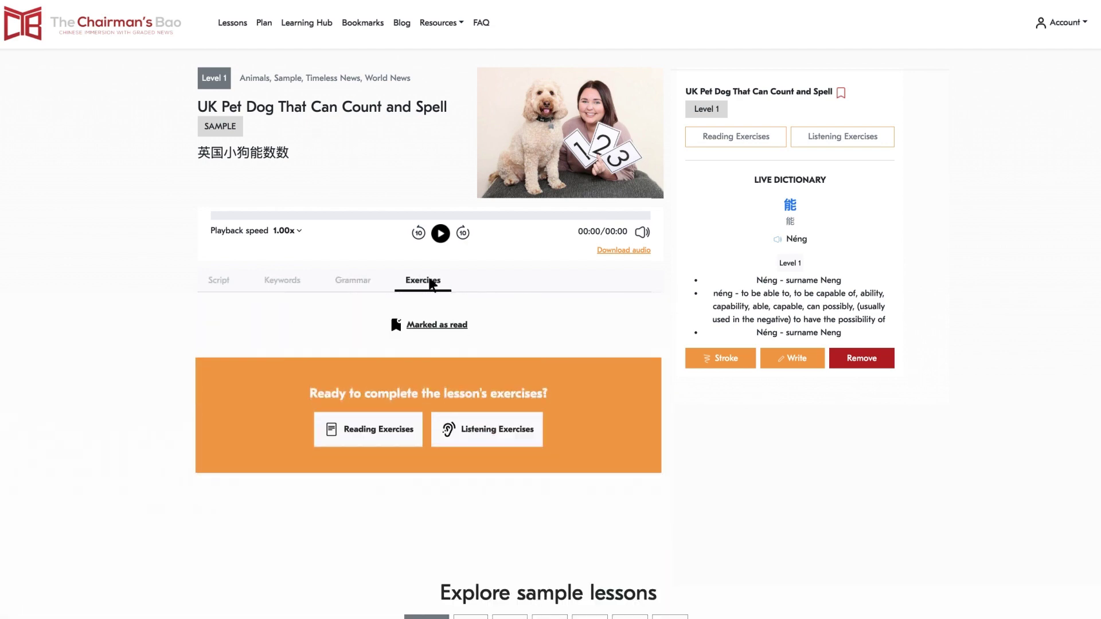
Start the exercises, confirm 'Yes, I have!' read the lesson and begin the True or False test
click(410, 429)
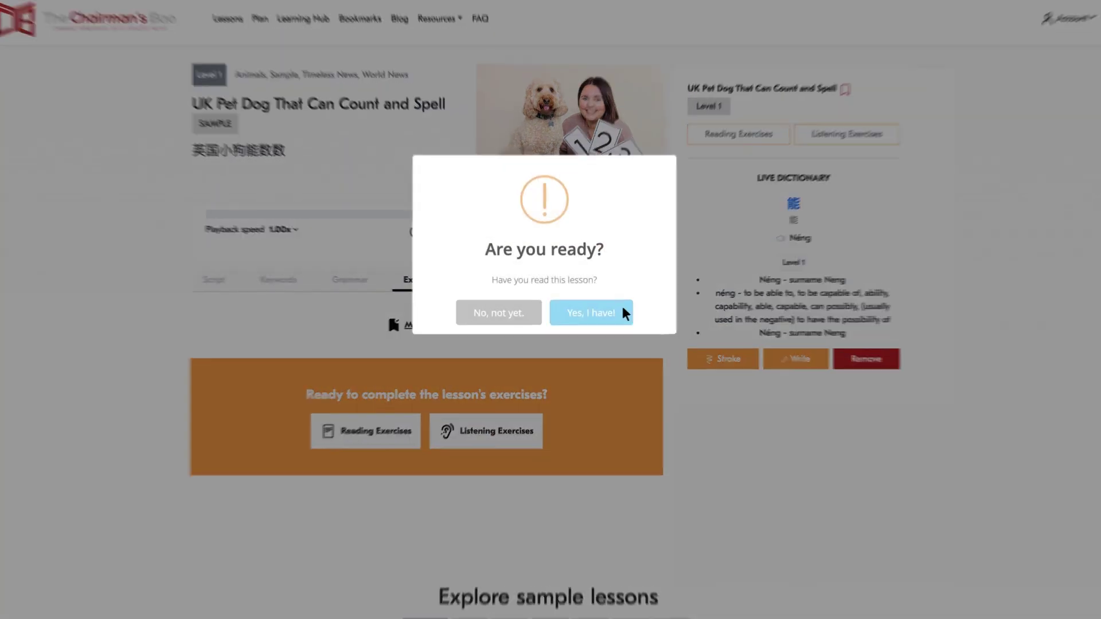
click(594, 312)
click(559, 347)
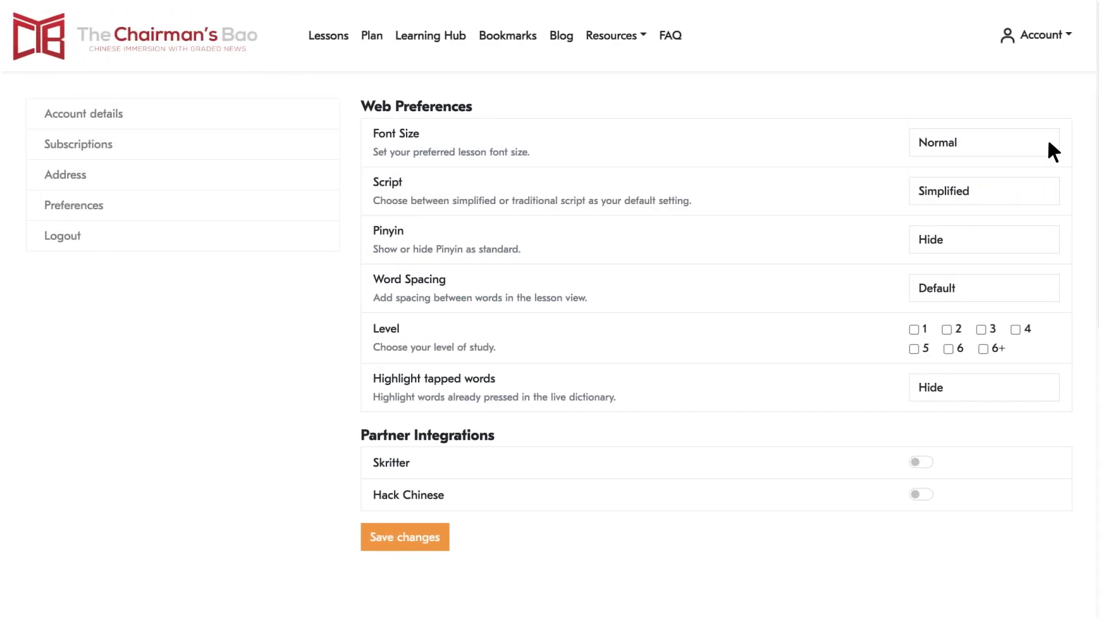
Review the font size, script, pinyin and word spacing preferences, keeping the defaults
click(1053, 151)
click(1051, 191)
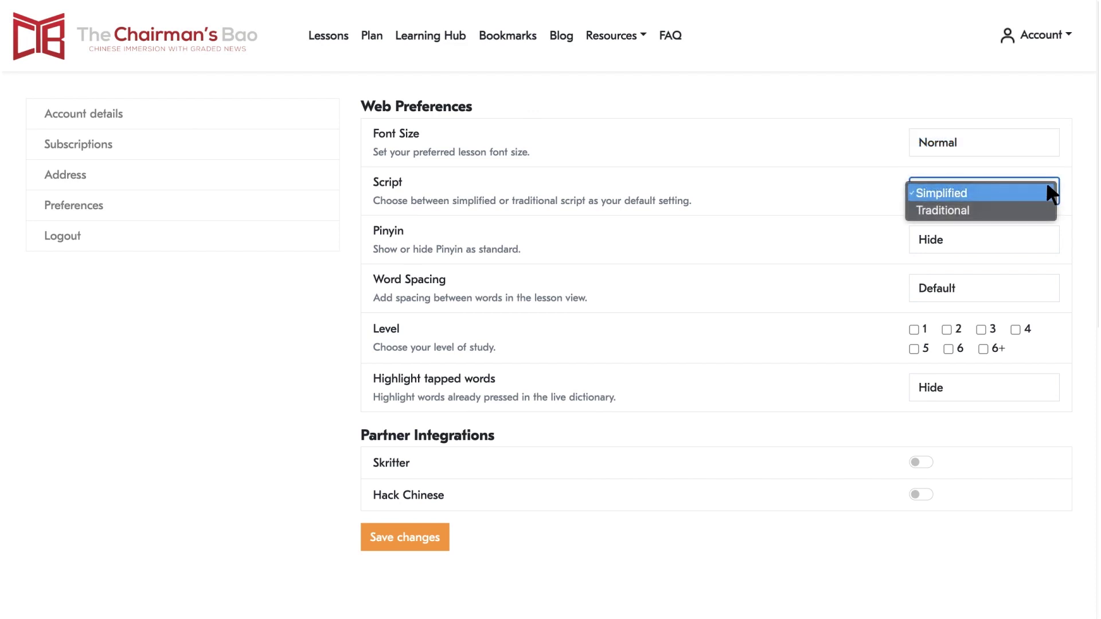
click(1049, 193)
click(1044, 239)
click(1044, 240)
click(1049, 289)
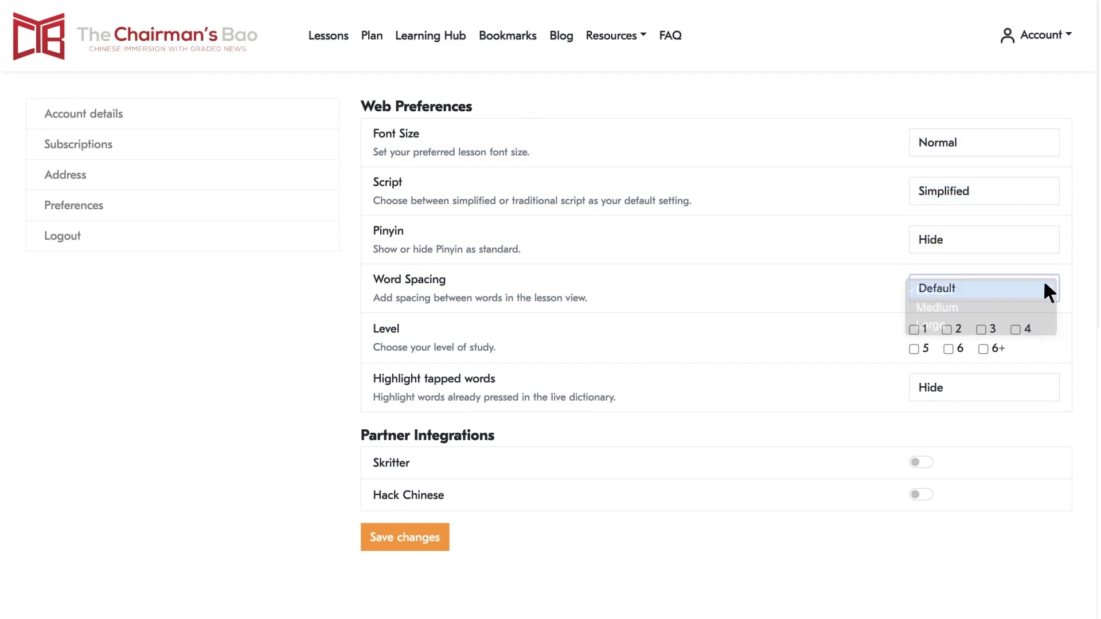
click(999, 299)
Set the study level to 2 and switch on the Hack Chinese and Skritter integrations
click(946, 329)
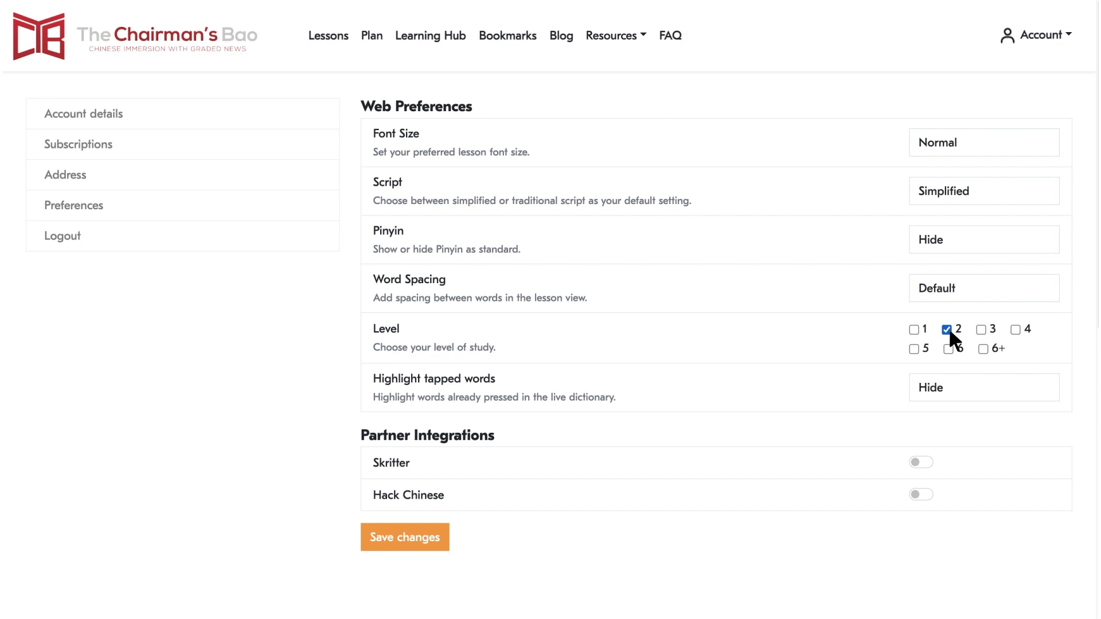
click(1042, 387)
click(1042, 387)
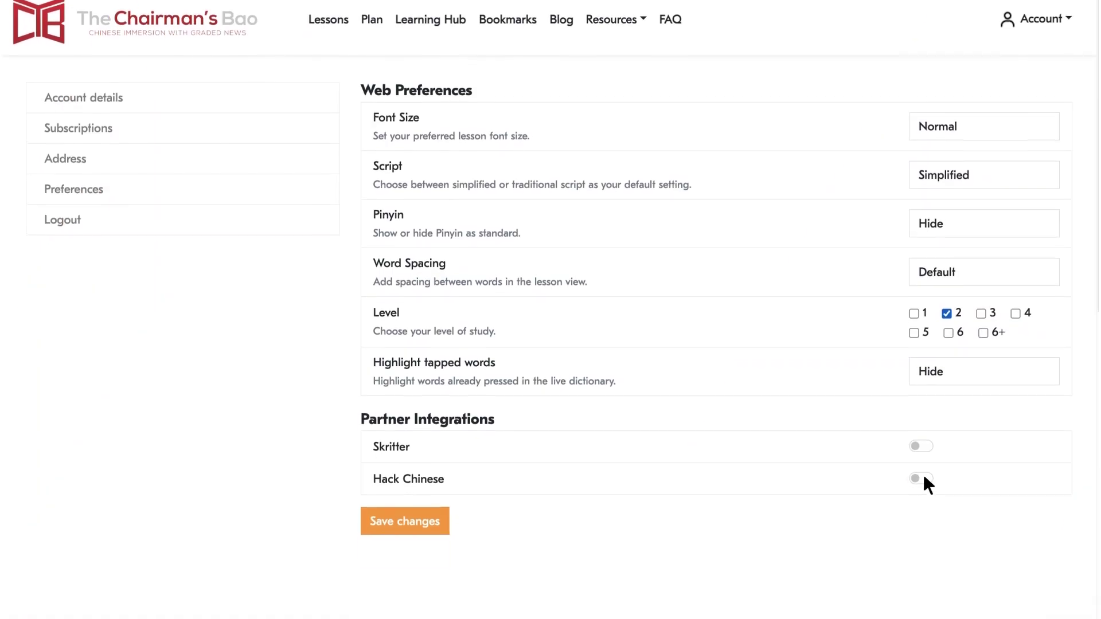
click(922, 468)
click(920, 431)
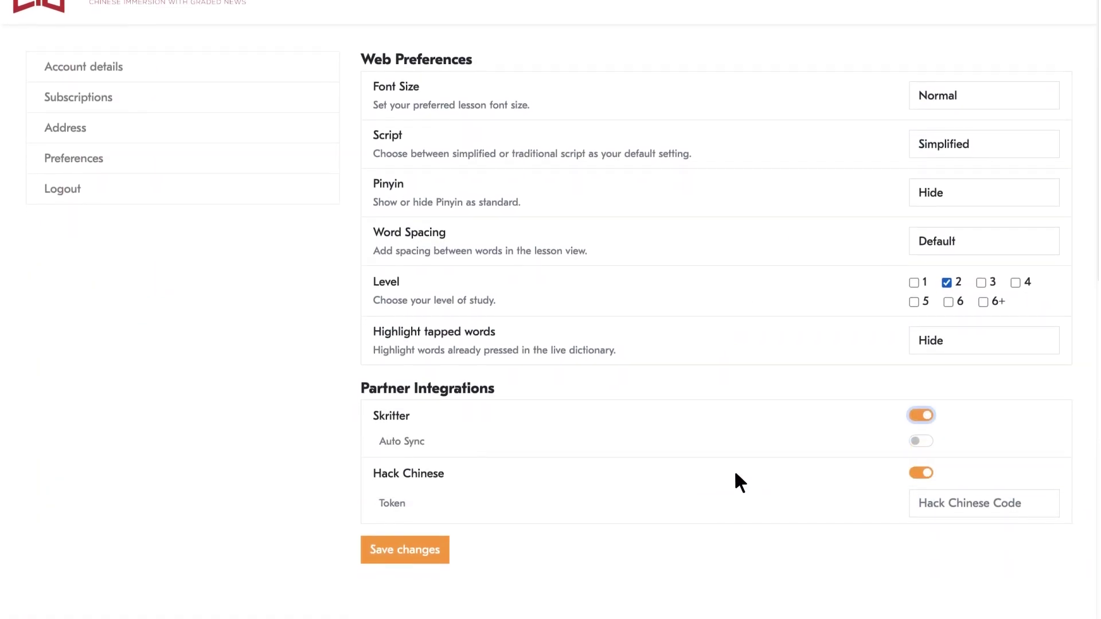